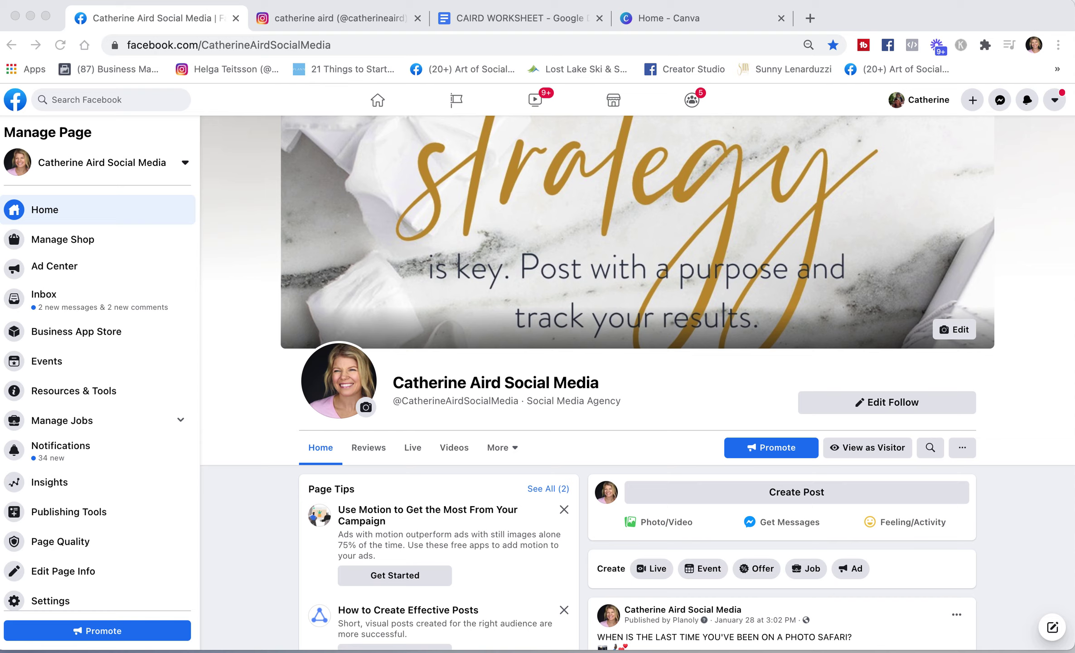
Step: Open the page's Insights and its Page Summary date-range menu
left_click(54, 482)
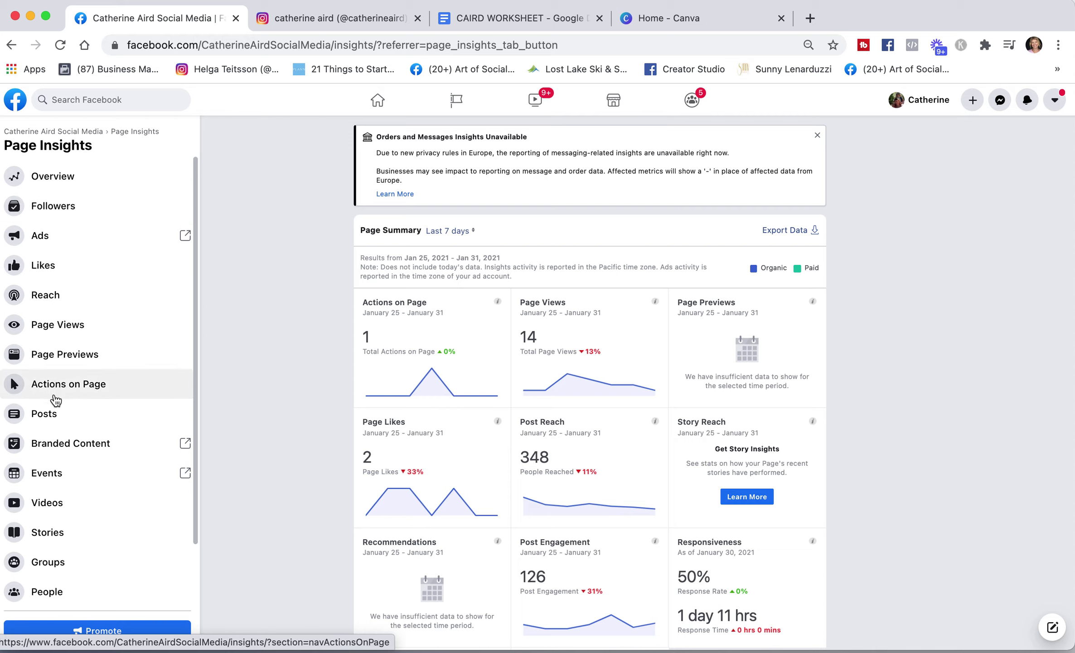
left_click(474, 232)
Step: Choose Last 28 days and scroll through the summary charts (76 page views, 1,288 reach, 572 engagements)
left_click(472, 242)
scroll(558, 381, "down", 1)
scroll(564, 403, "up", 1)
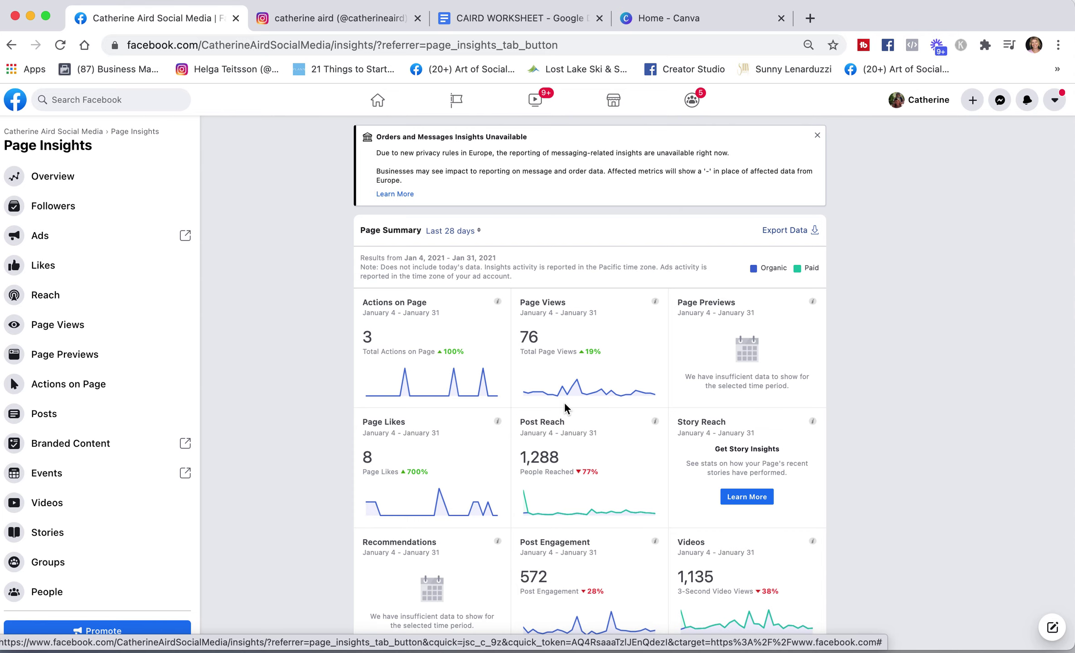
scroll(564, 401, "down", 3)
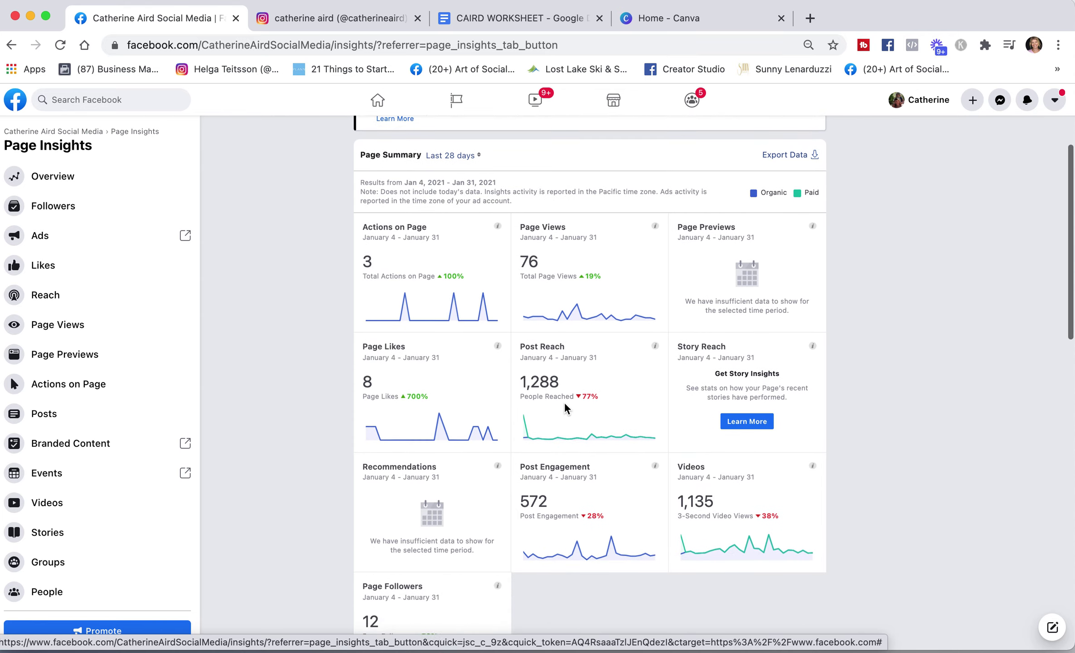
scroll(635, 347, "down", 2)
scroll(635, 347, "up", 1)
scroll(635, 347, "down", 2)
scroll(635, 347, "up", 1)
scroll(635, 347, "up", 1)
scroll(636, 343, "down", 1)
scroll(635, 342, "up", 1)
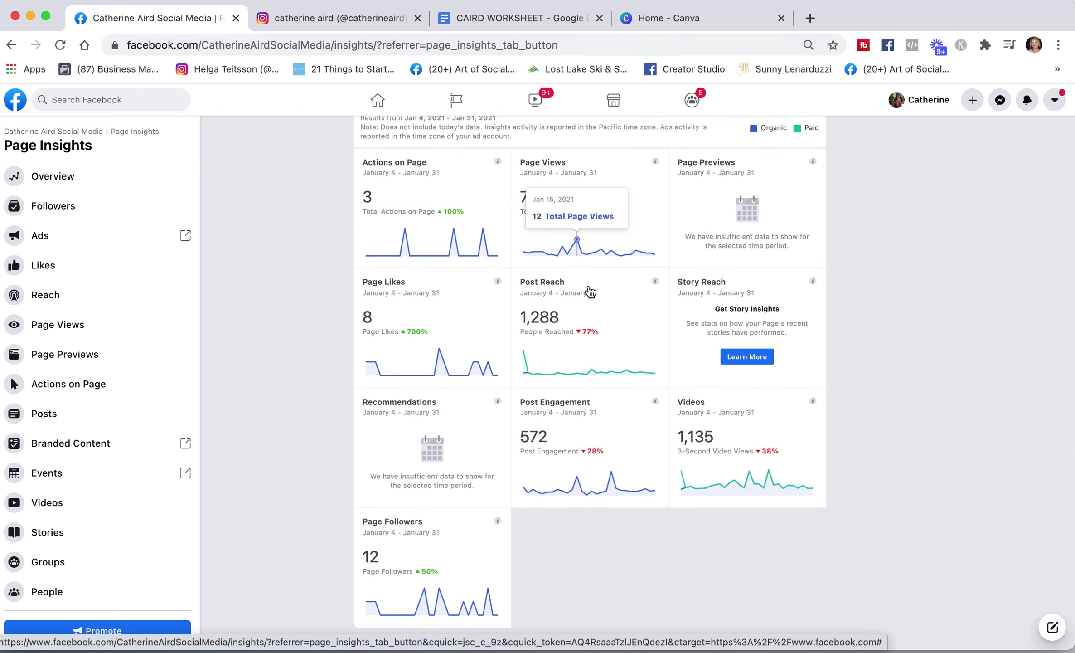
scroll(616, 453, "down", 1)
scroll(635, 504, "down", 2)
scroll(644, 529, "down", 1)
scroll(644, 528, "up", 1)
scroll(644, 529, "down", 2)
scroll(644, 529, "down", 2)
scroll(644, 529, "down", 2)
scroll(643, 527, "down", 1)
scroll(643, 527, "down", 3)
Step: Open the Posts insights showing the All Posts Published table
left_click(598, 496)
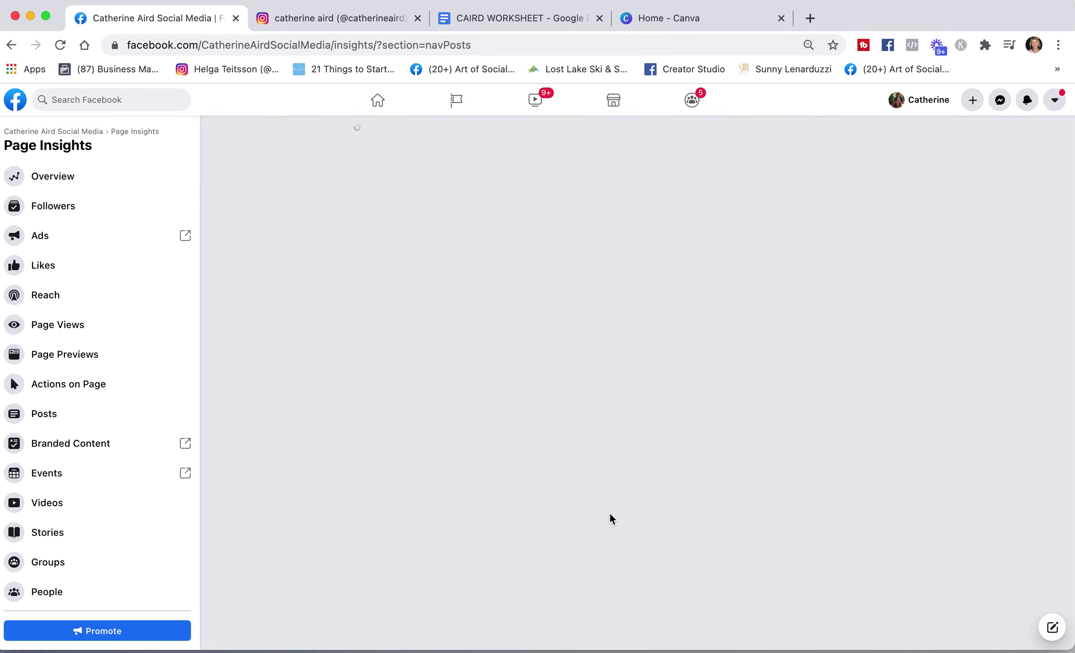
scroll(632, 534, "down", 3)
scroll(632, 534, "down", 2)
scroll(634, 539, "up", 2)
scroll(639, 490, "up", 2)
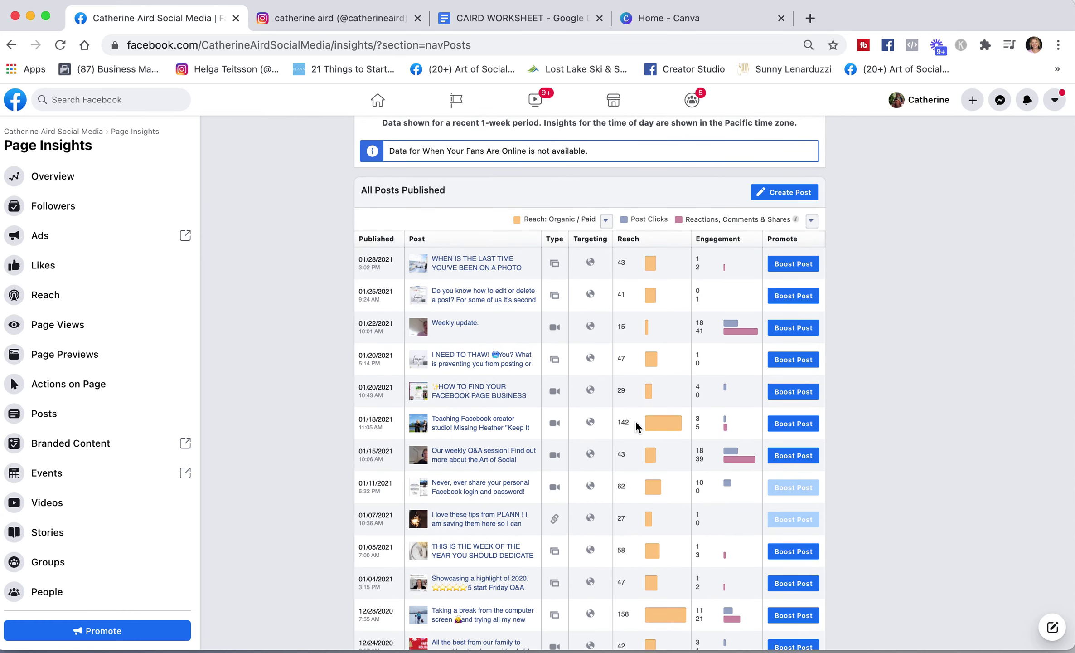
scroll(656, 426, "down", 1)
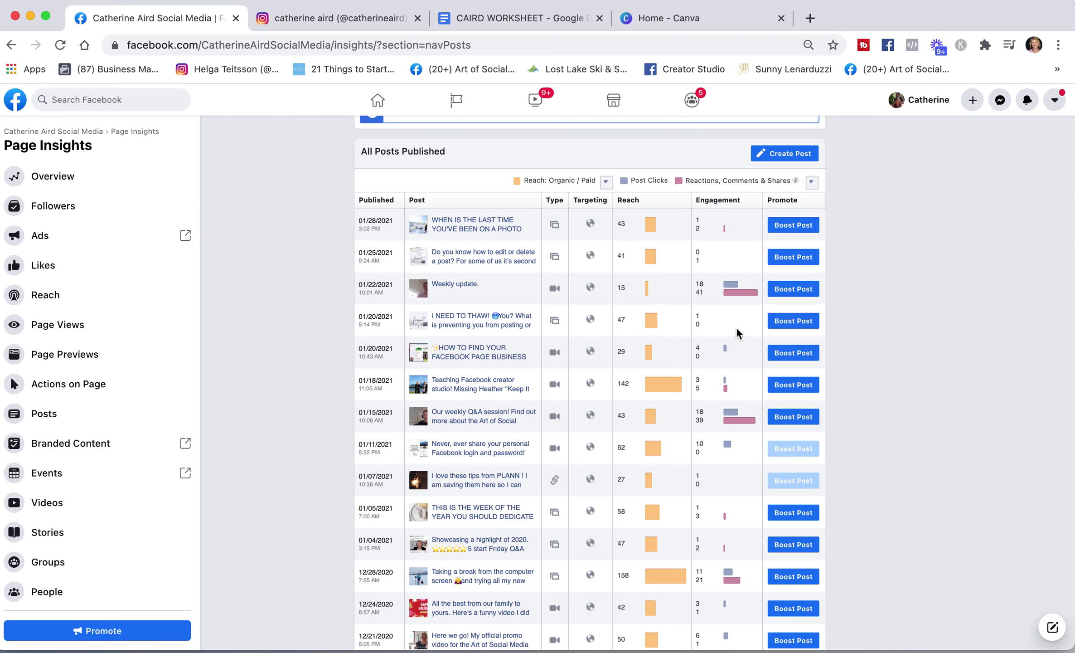
Step: Compare reach and engagement across published posts, dismissing the Look Up popup
scroll(735, 447, "down", 1)
scroll(734, 442, "down", 2)
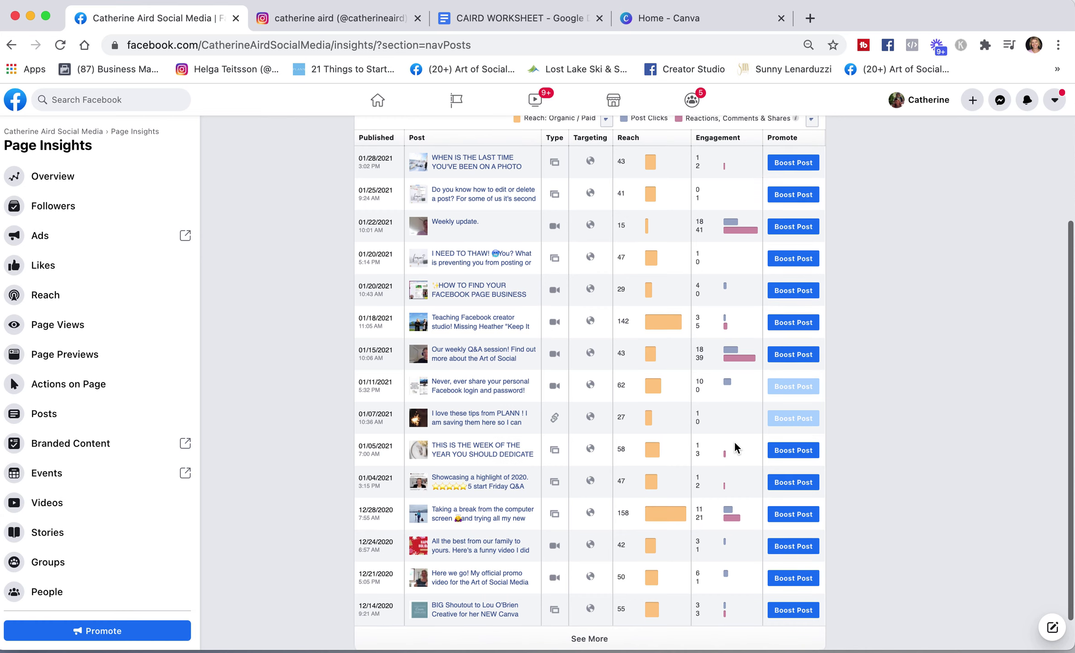
scroll(734, 441, "up", 1)
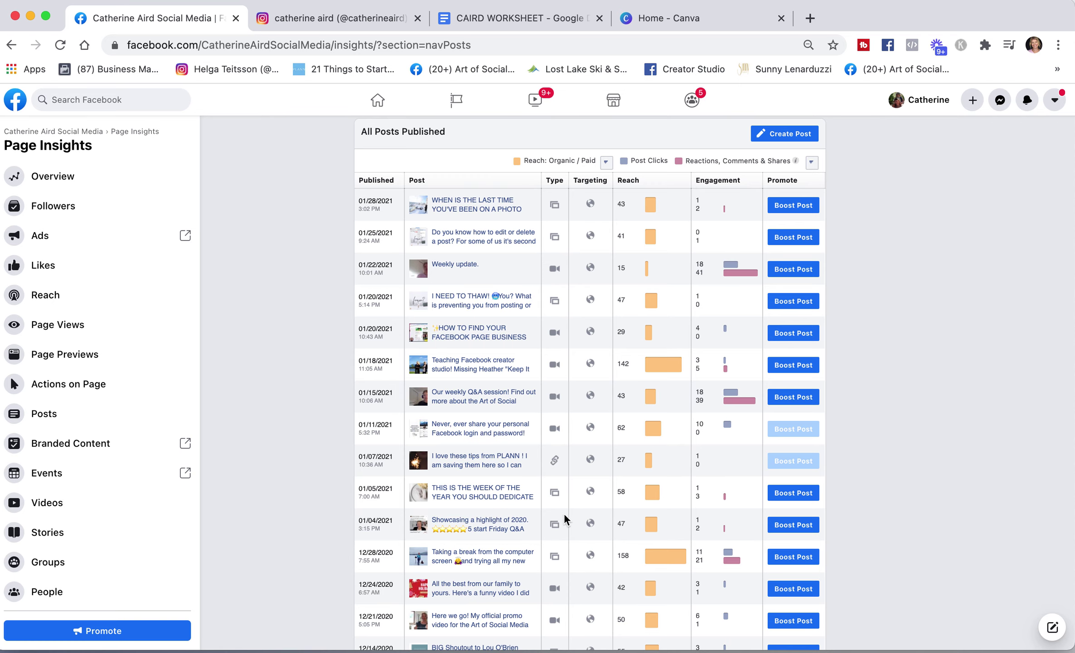
scroll(564, 515, "down", 3)
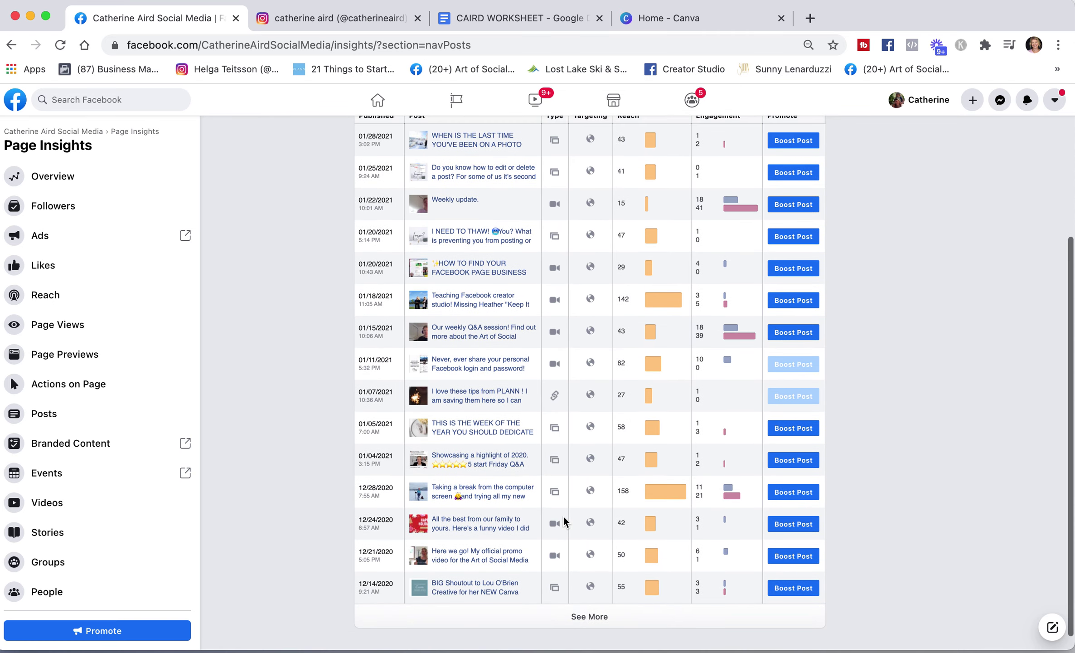
scroll(521, 585, "up", 1)
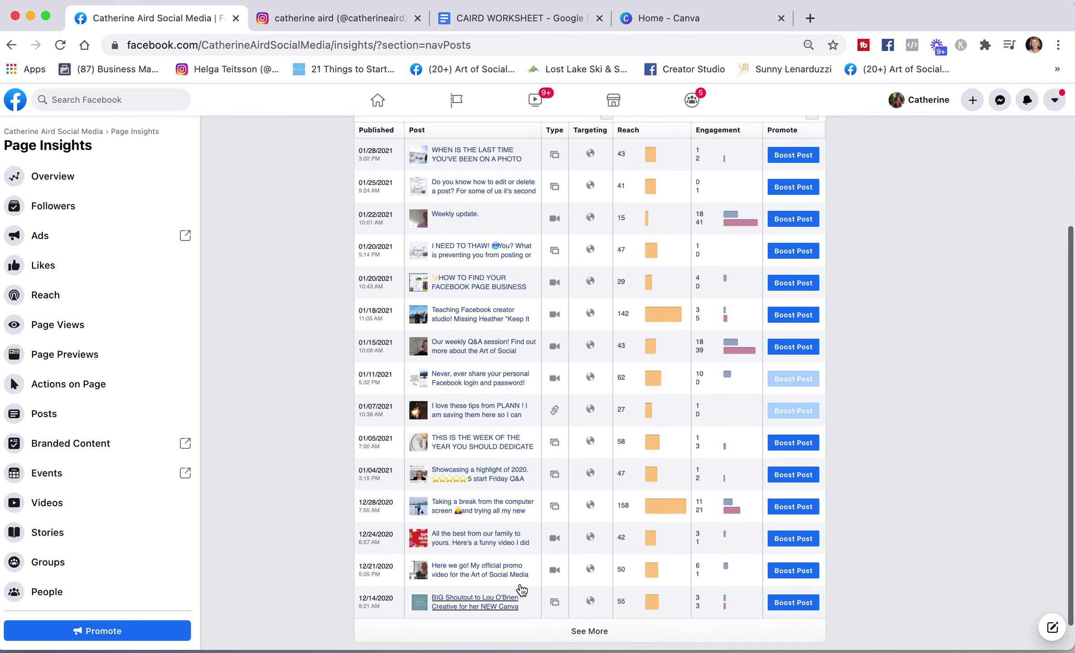
scroll(498, 510, "down", 1)
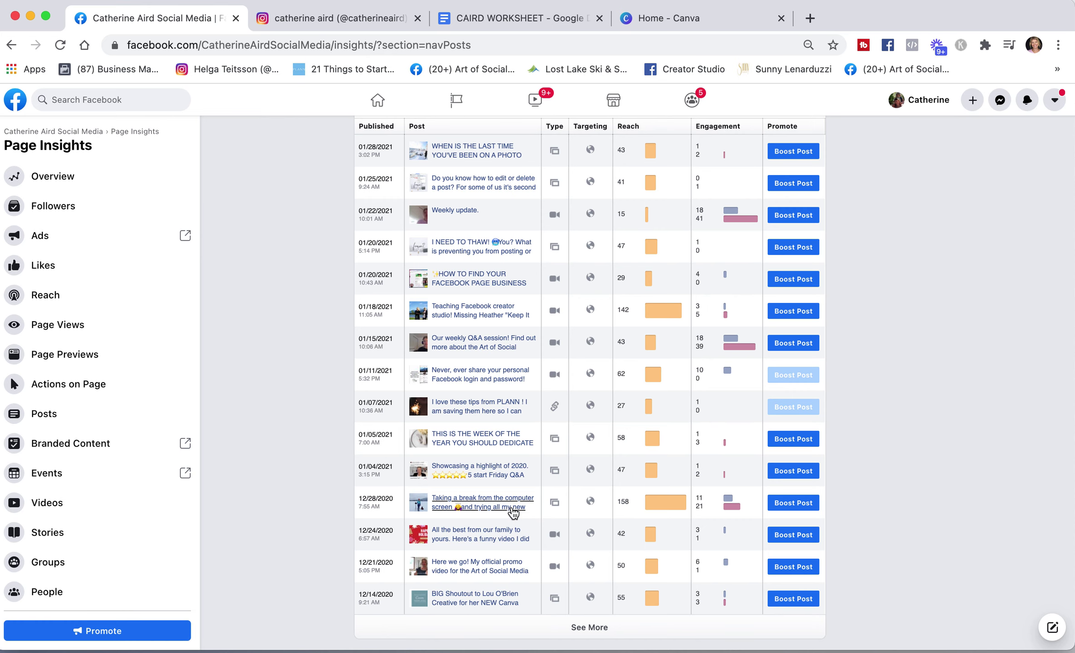
scroll(570, 440, "up", 2)
scroll(570, 440, "up", 1)
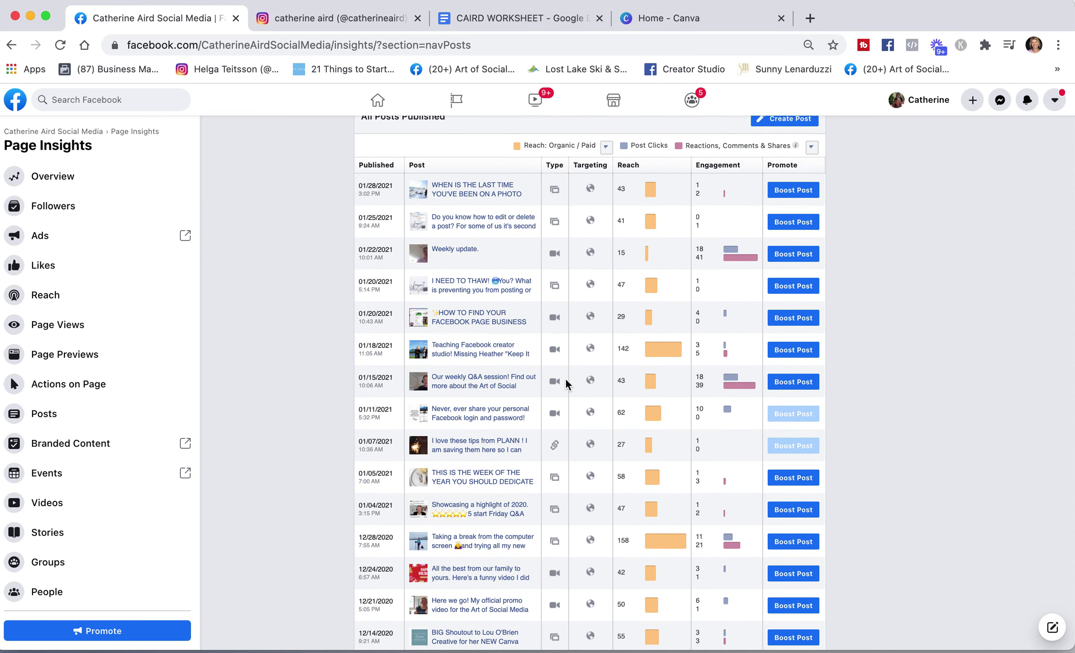
scroll(566, 383, "down", 1)
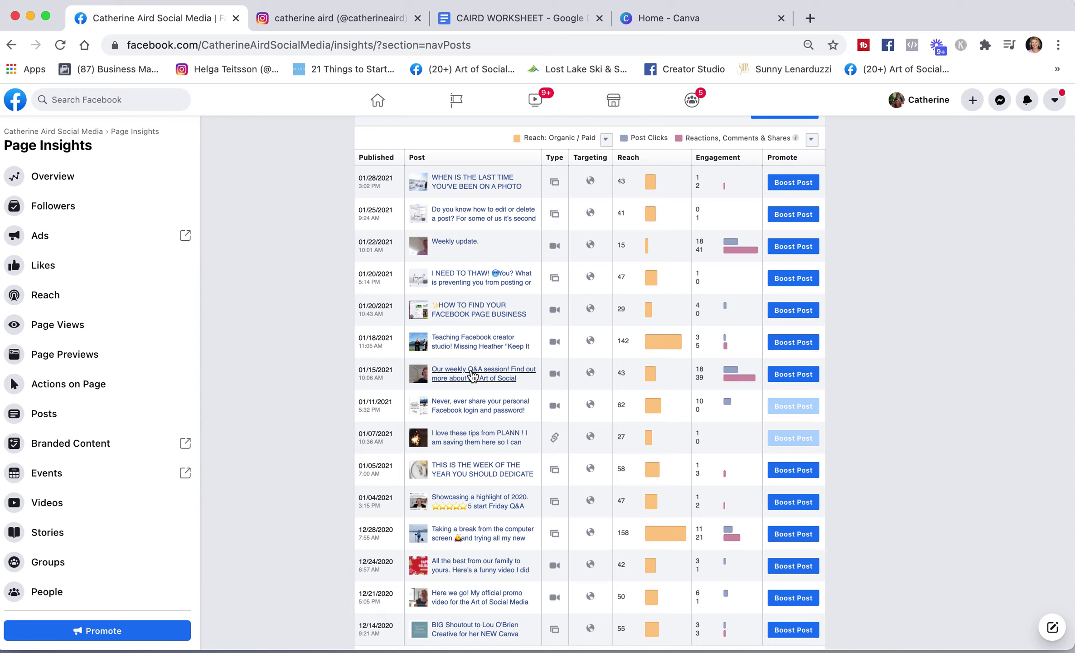
key("ctrl+super+d")
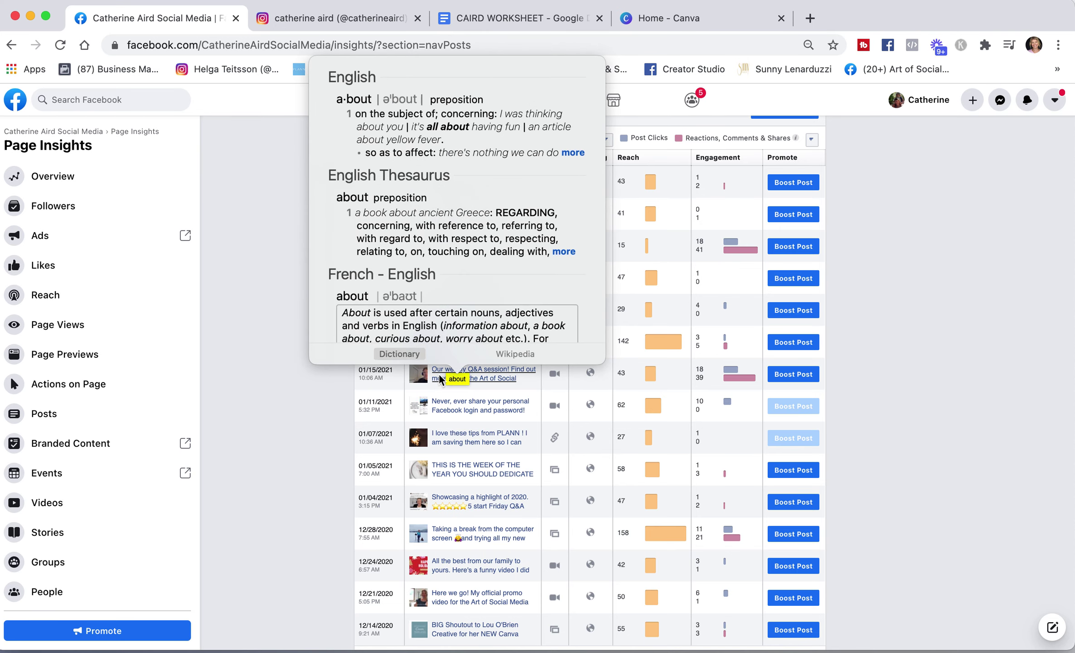
key("Escape")
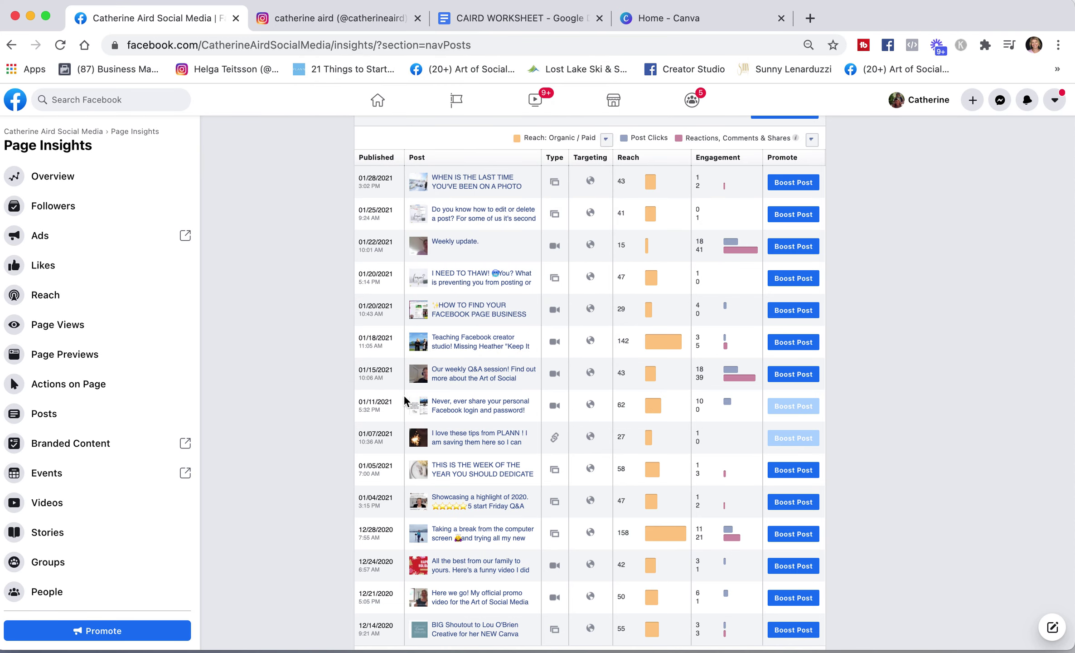
left_click(446, 244)
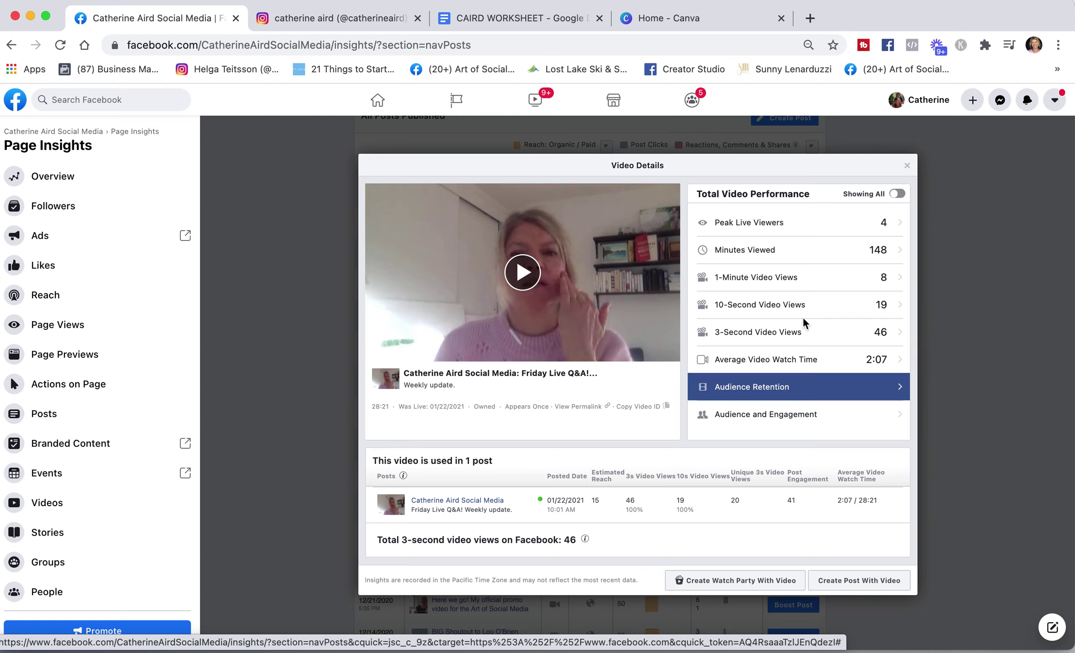
left_click(908, 166)
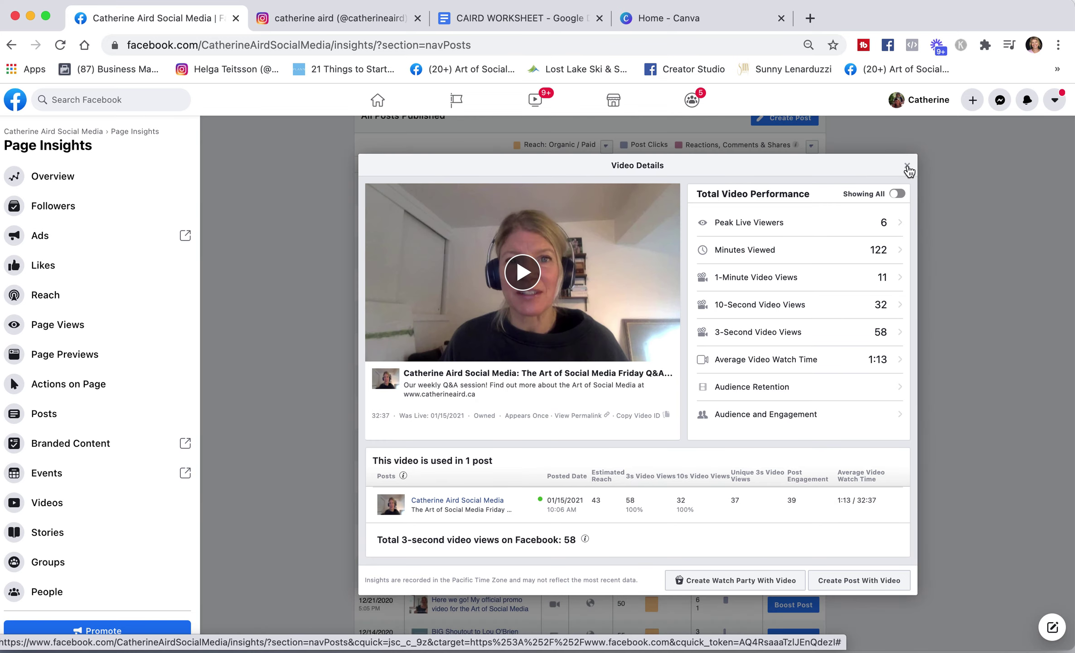
left_click(908, 167)
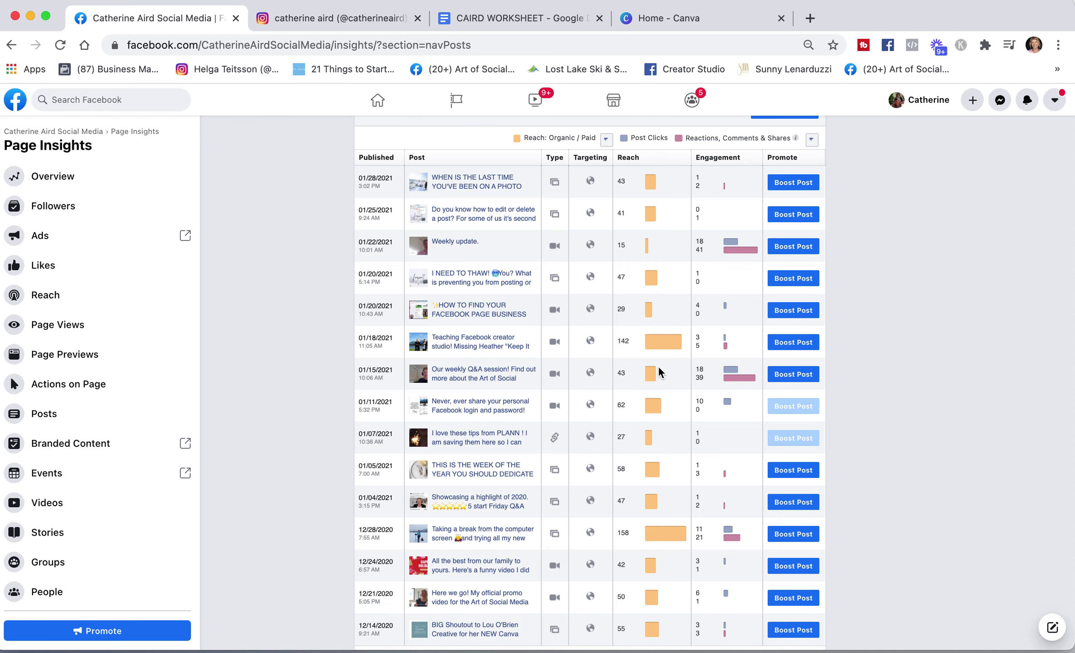
Step: Load two more batches of older published posts into the Insights table
scroll(619, 466, "down", 2)
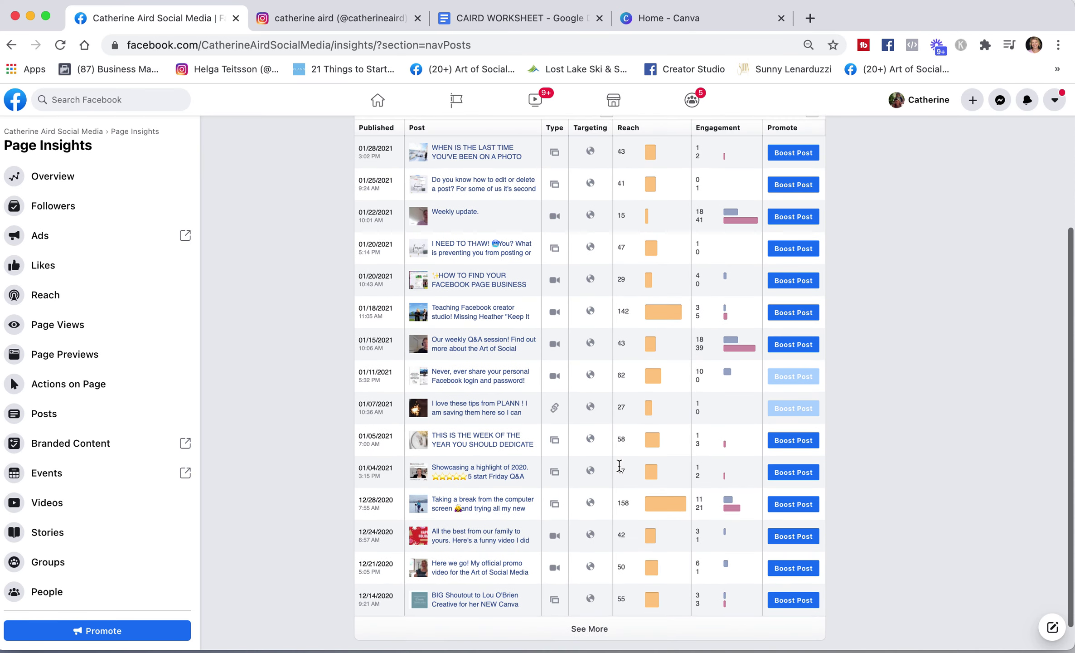
scroll(619, 465, "up", 1)
scroll(620, 465, "down", 2)
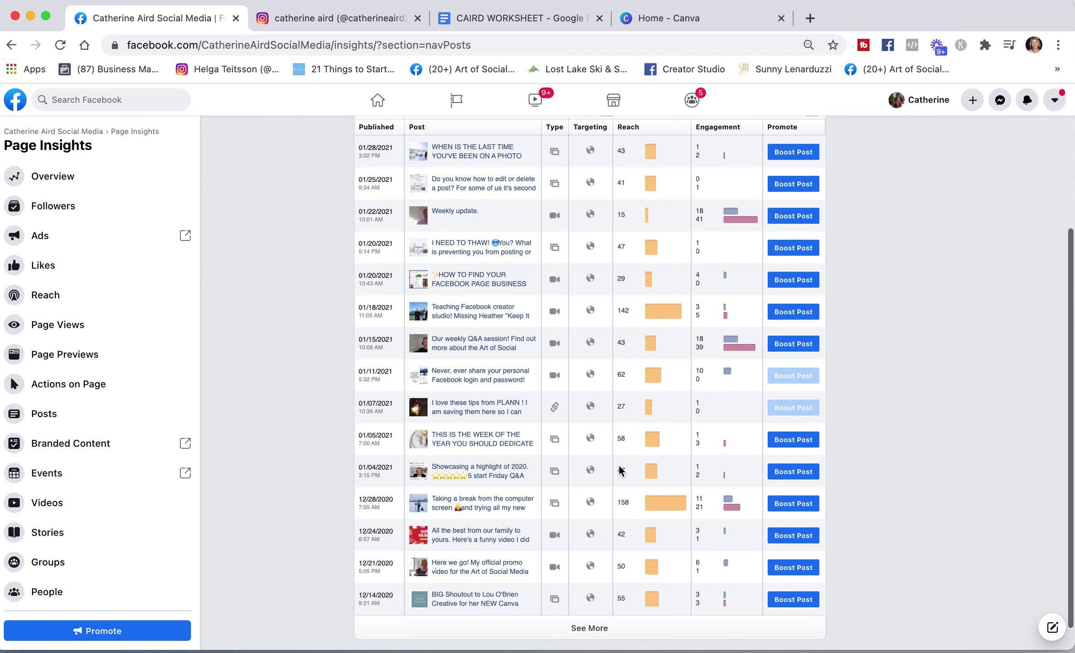
scroll(619, 469, "up", 2)
scroll(619, 470, "up", 3)
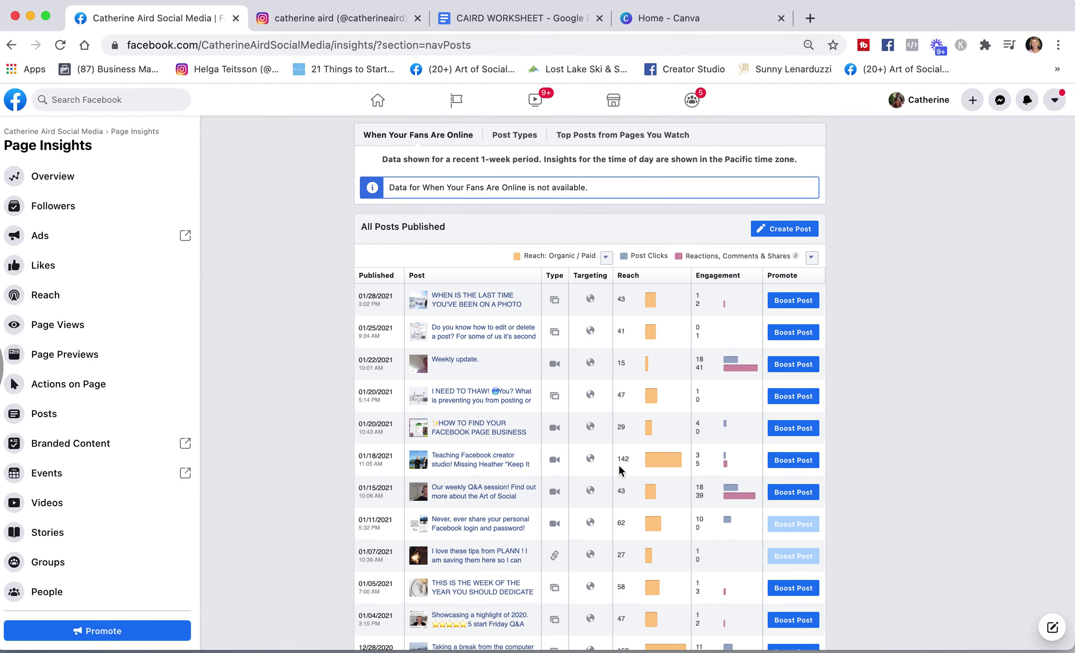
scroll(619, 469, "down", 5)
left_click(591, 604)
scroll(592, 605, "down", 5)
scroll(592, 605, "down", 5)
left_click(591, 603)
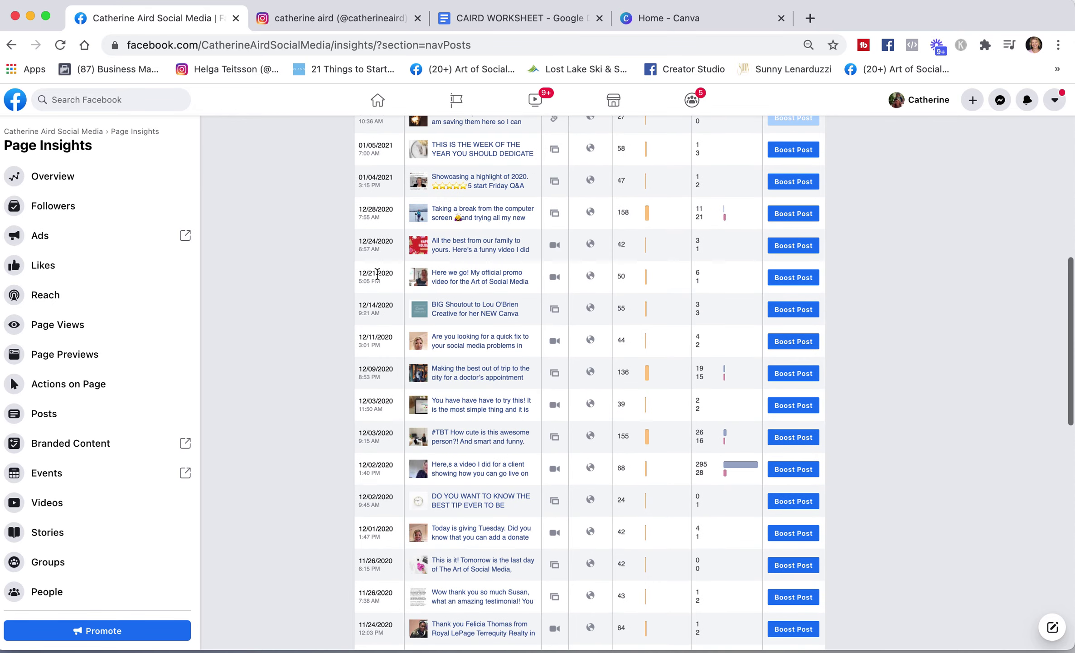
Step: Go to the page's Ad Center
scroll(377, 274, "up", 5)
scroll(377, 273, "up", 5)
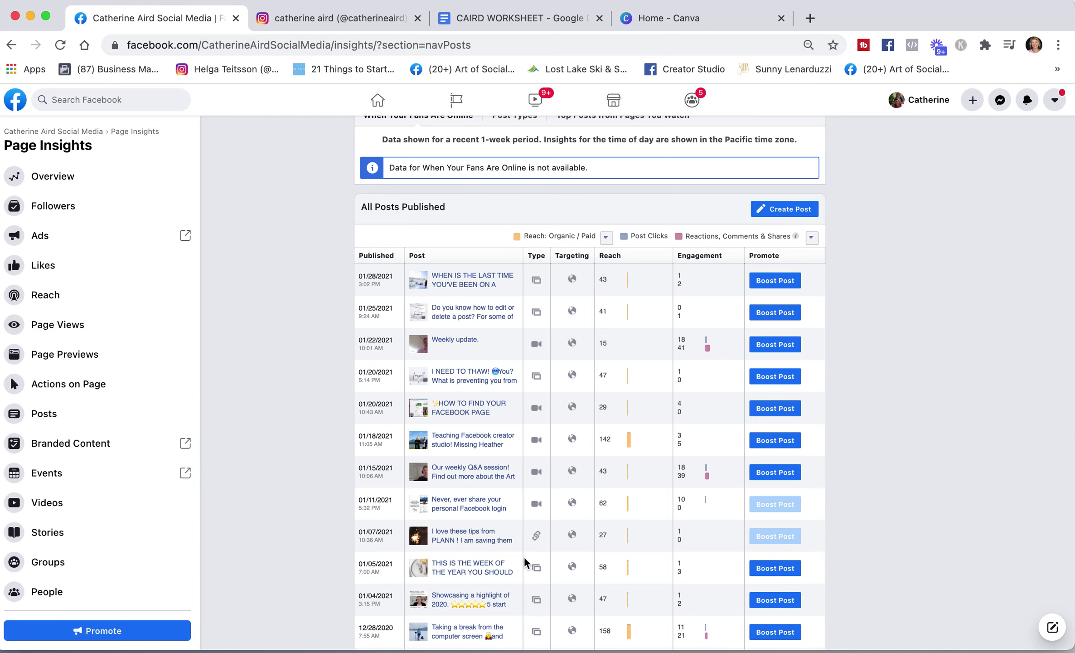
left_click(34, 237)
Step: Look over the Ad Center overview, opening and dismissing the extra tools options
scroll(333, 365, "down", 1)
scroll(333, 365, "up", 1)
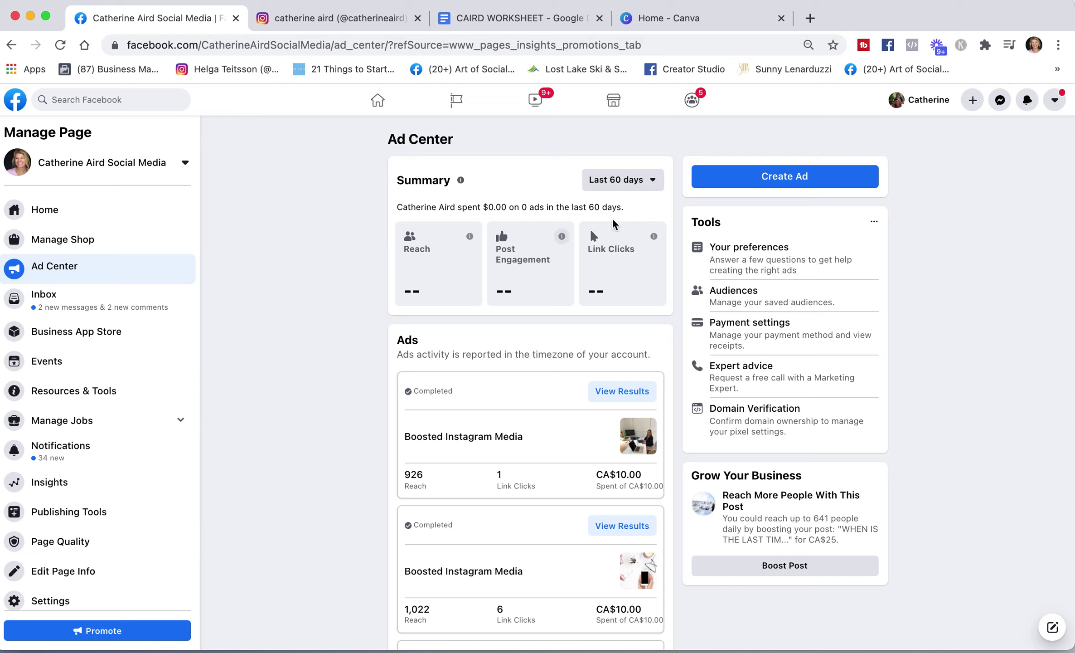
left_click(875, 222)
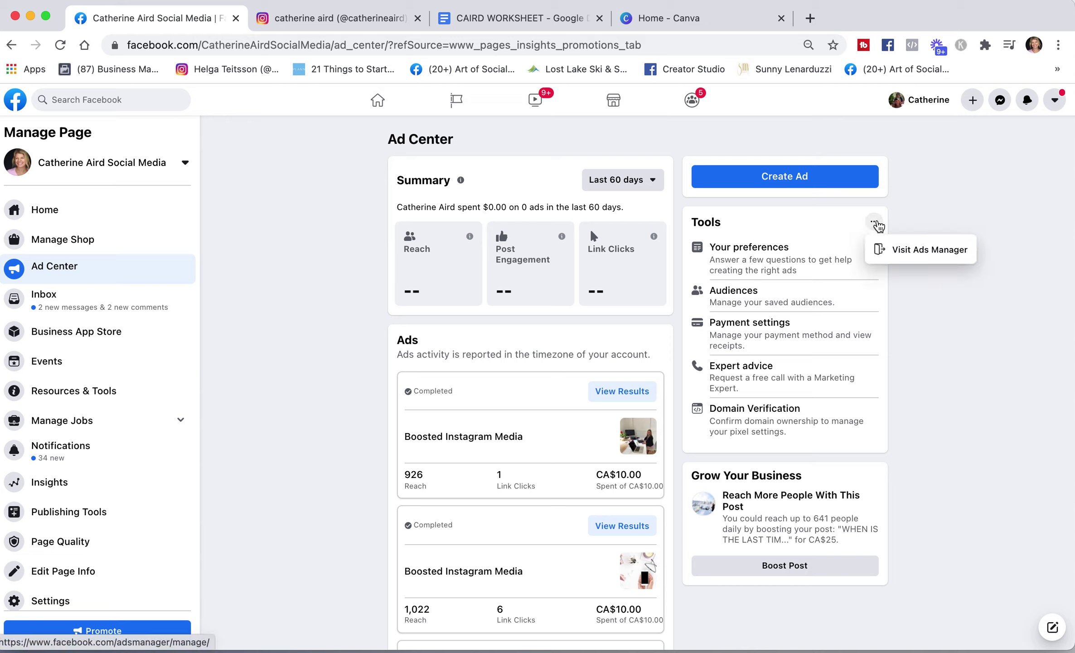
left_click(321, 328)
Step: Scroll the boosted ads list and show the full list of all ads
scroll(319, 369, "down", 1)
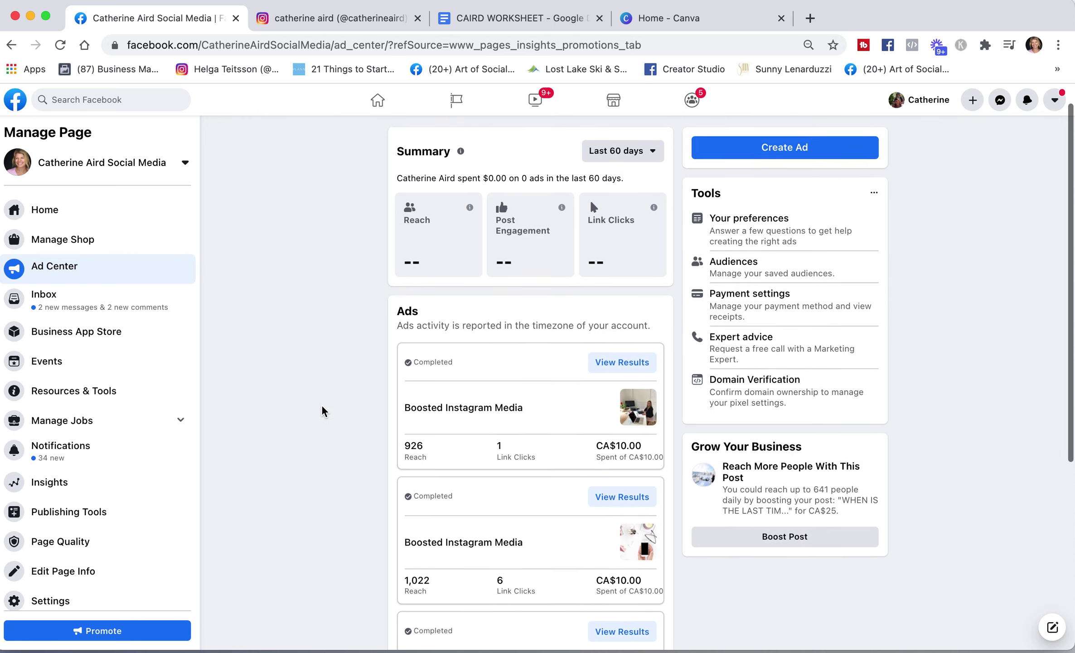
scroll(321, 406, "up", 1)
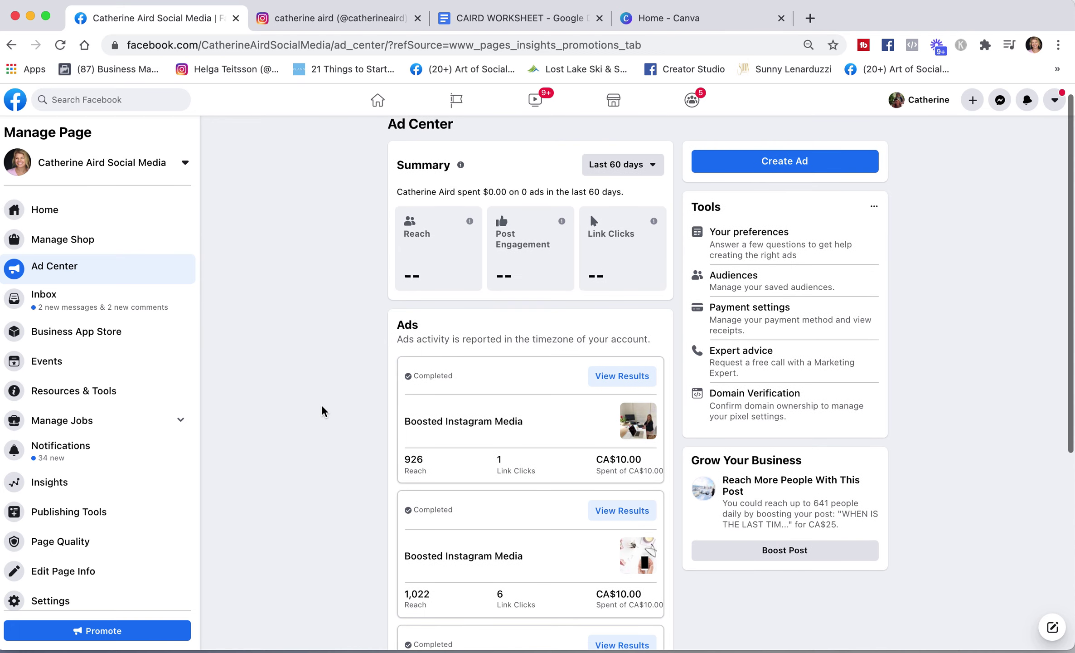
scroll(322, 407, "down", 1)
scroll(322, 407, "down", 2)
scroll(322, 406, "down", 2)
scroll(322, 411, "down", 1)
scroll(507, 308, "down", 1)
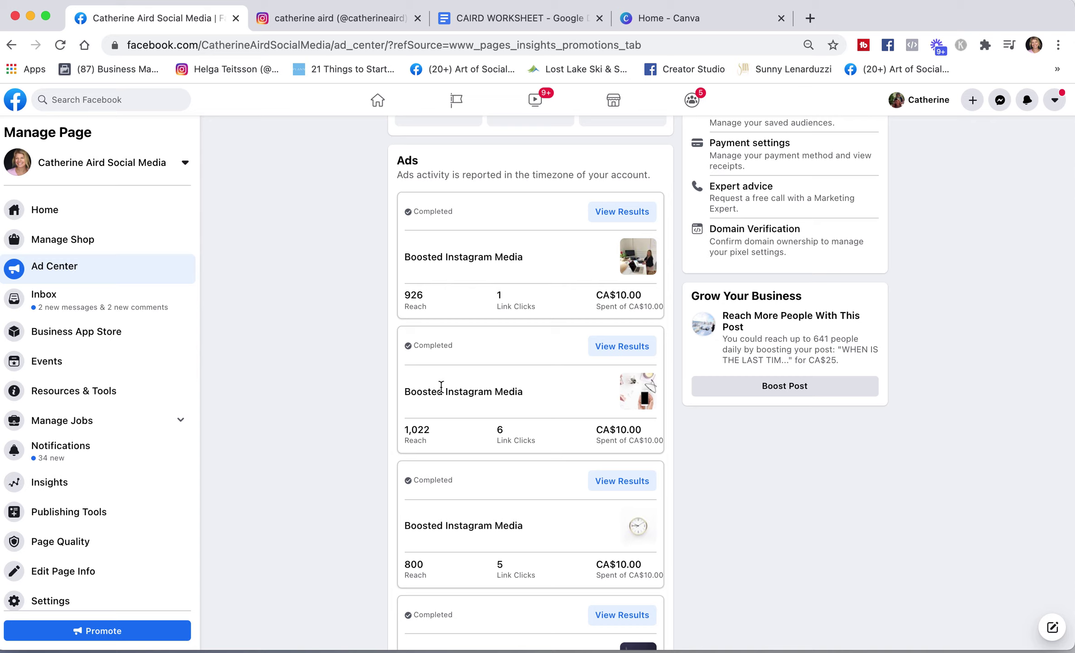
scroll(456, 317, "down", 1)
scroll(456, 319, "down", 3)
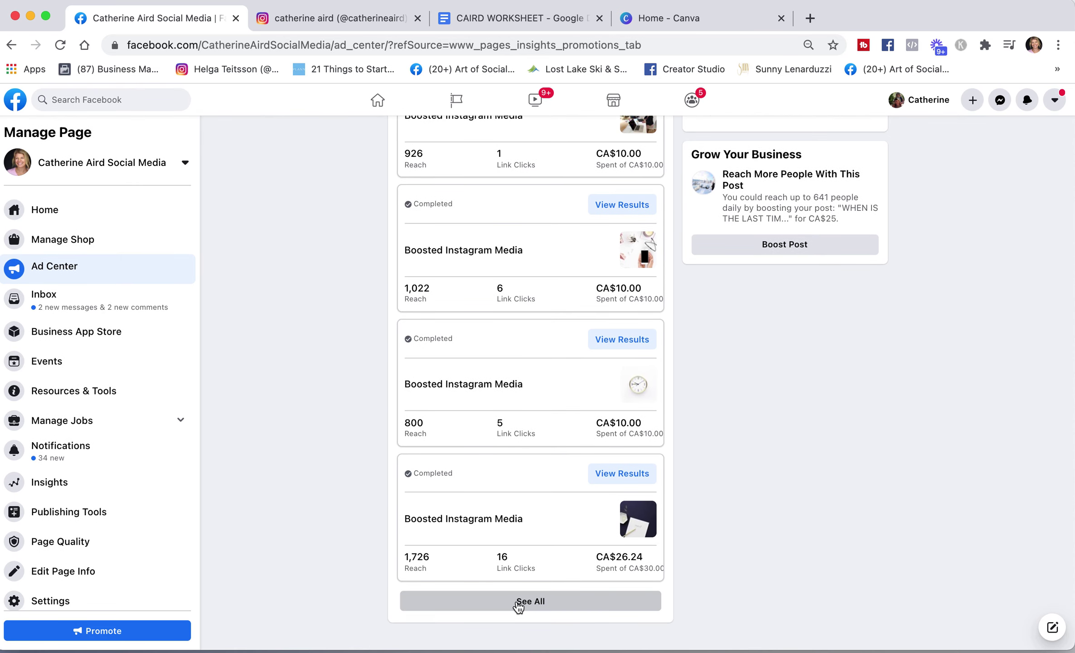
left_click(519, 602)
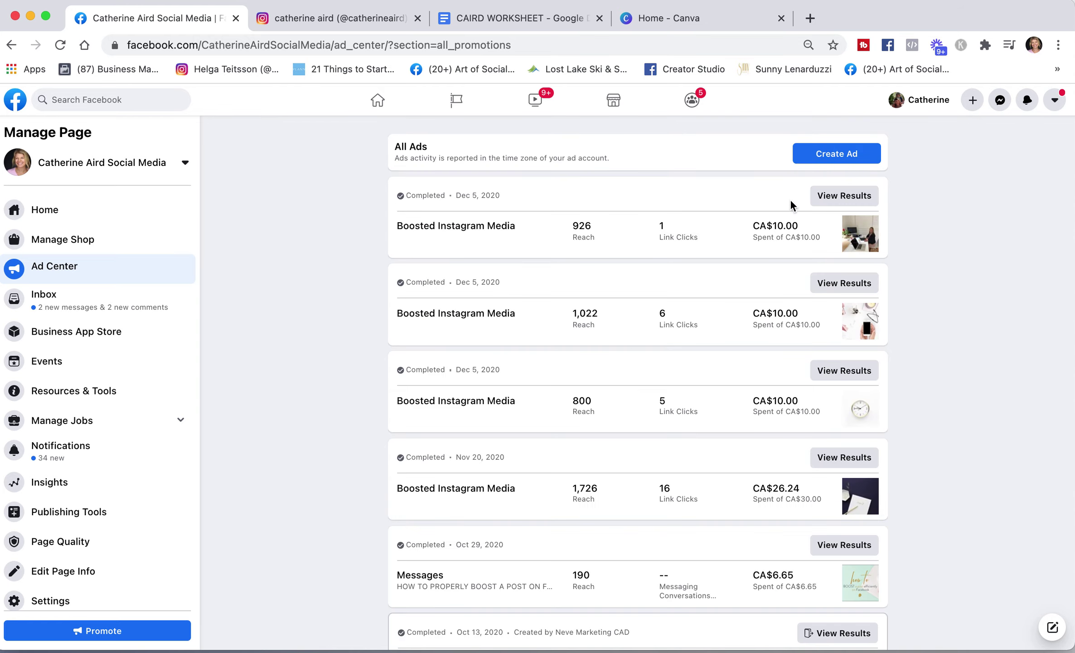
Step: Review the first boosted Instagram ad's results (926 reach, Dec 5–10) with full details
left_click(842, 197)
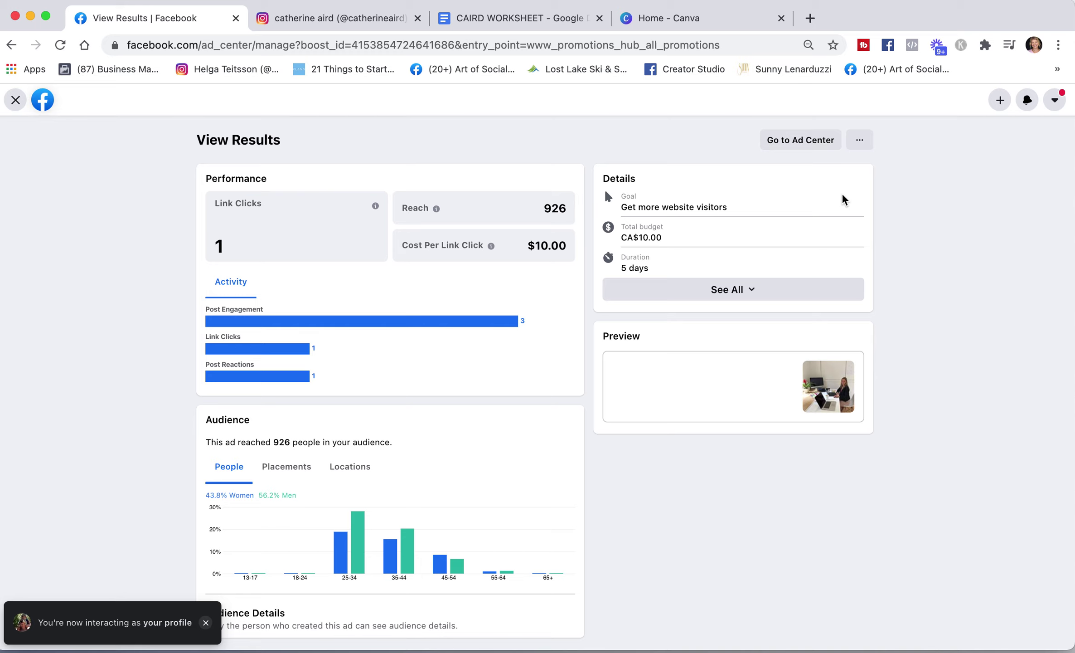
scroll(576, 449, "down", 2)
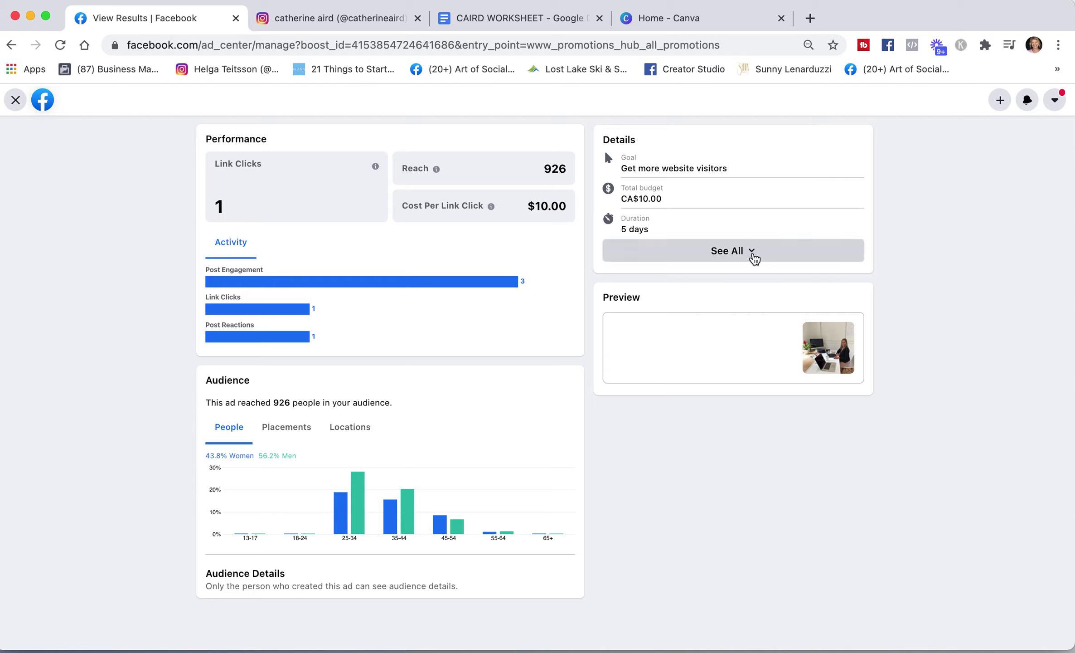
left_click(753, 256)
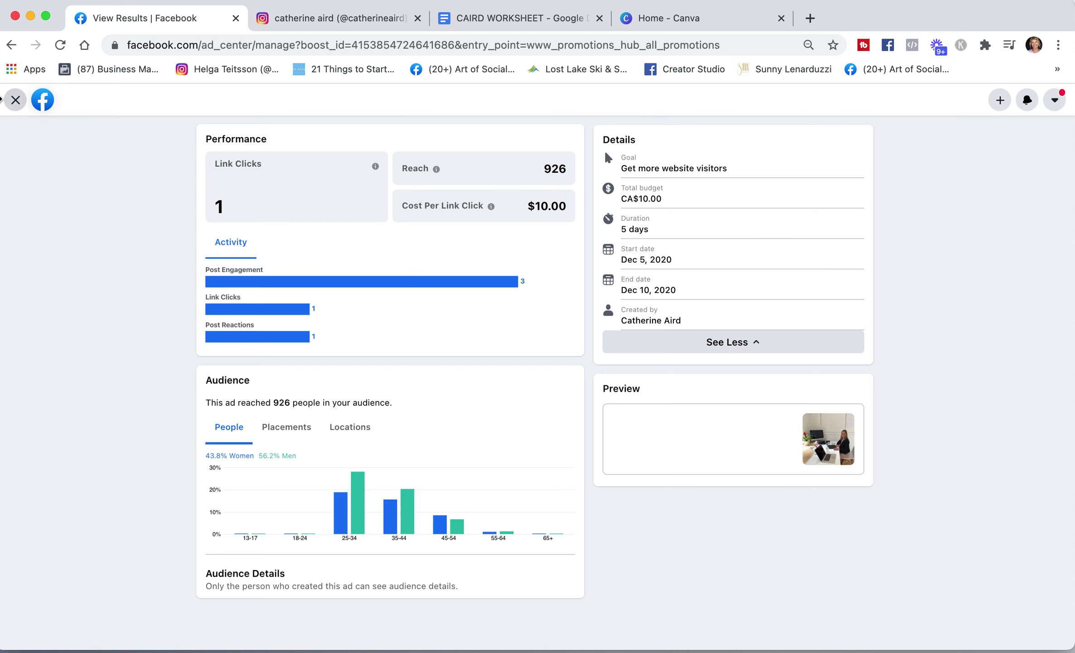
left_click(16, 101)
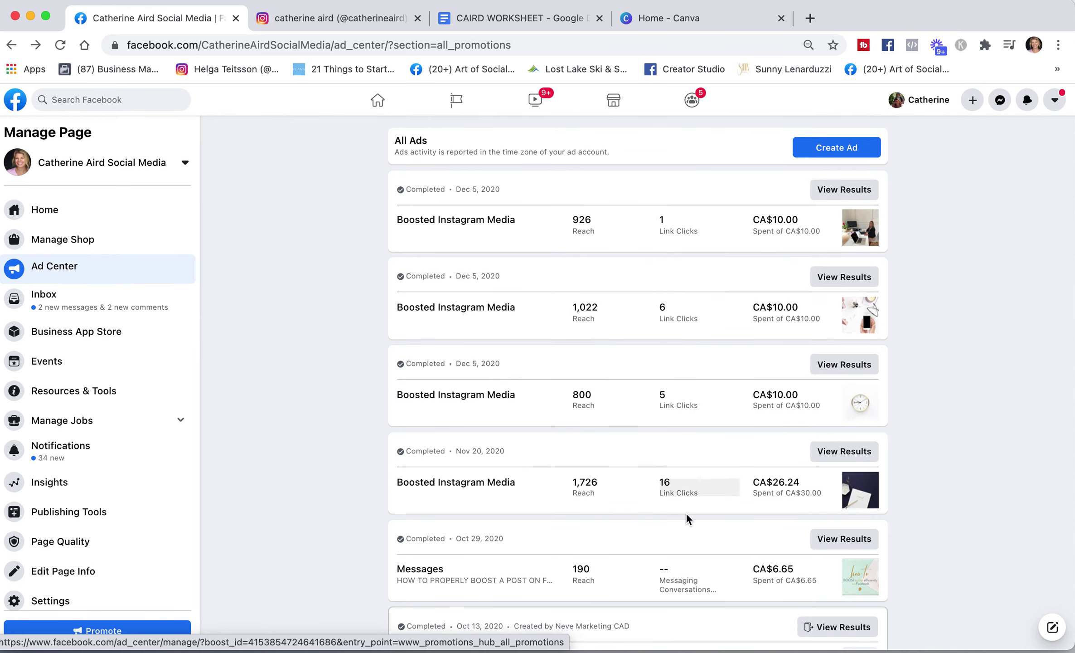
Step: Return to the Ad Center overview and show the Tools options offering Visit Ads Manager
scroll(685, 512, "down", 2)
scroll(686, 512, "down", 2)
scroll(686, 512, "up", 2)
scroll(686, 512, "up", 2)
scroll(687, 520, "up", 1)
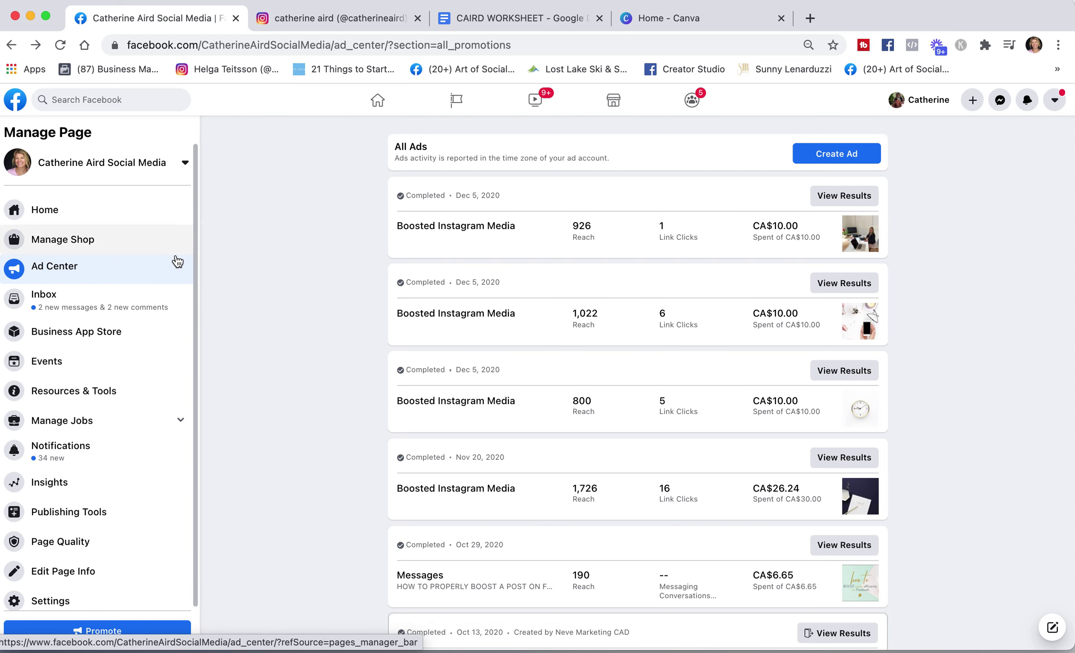
left_click(75, 274)
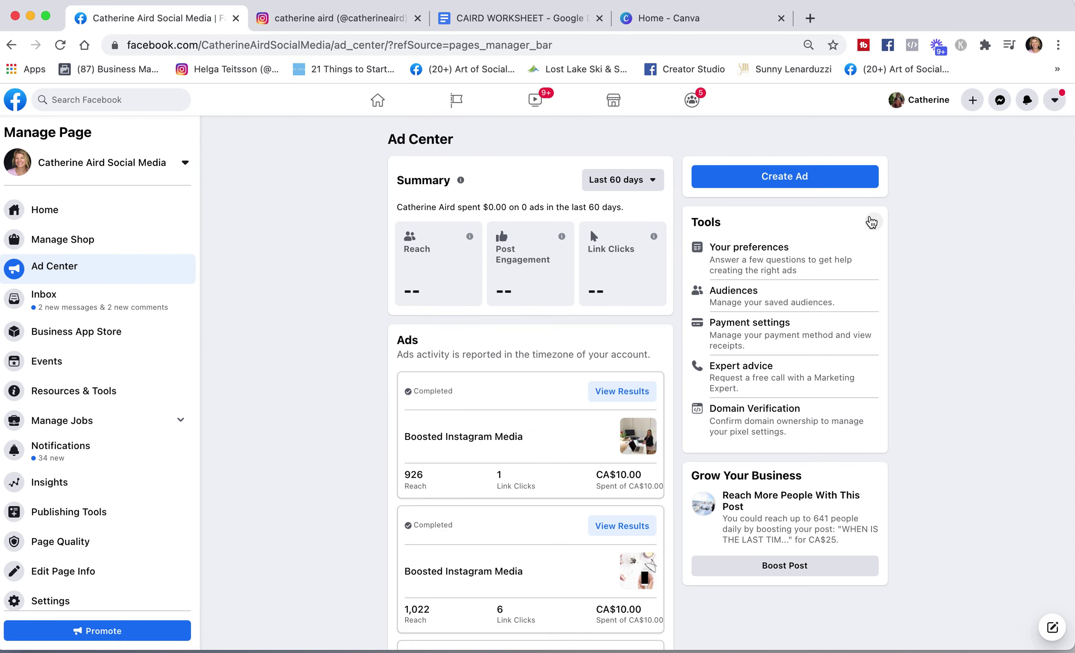
left_click(875, 227)
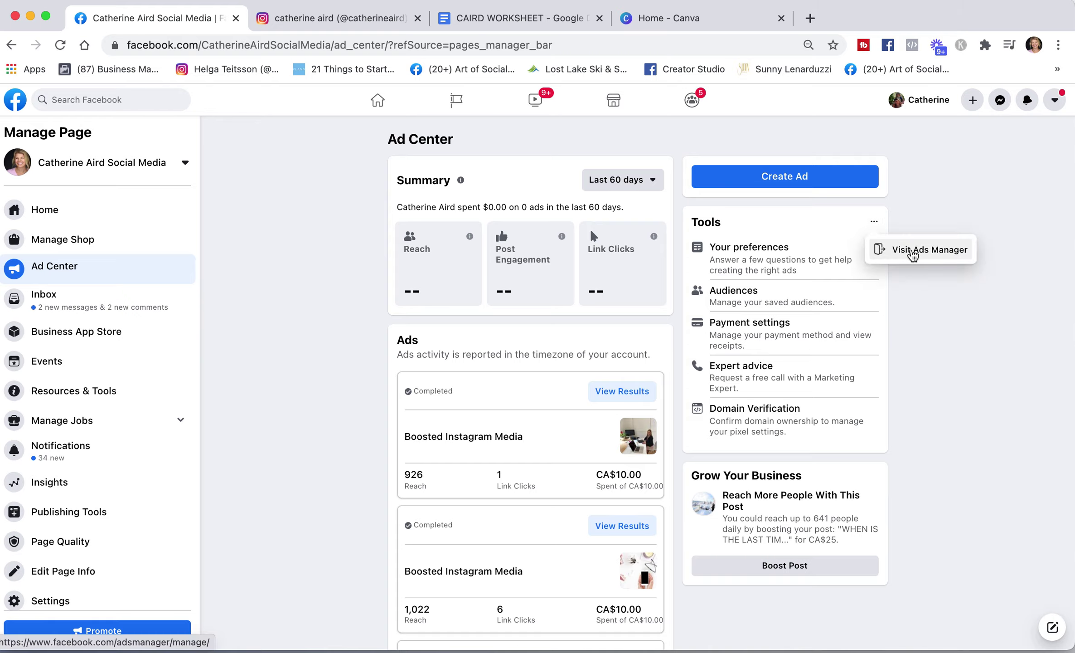